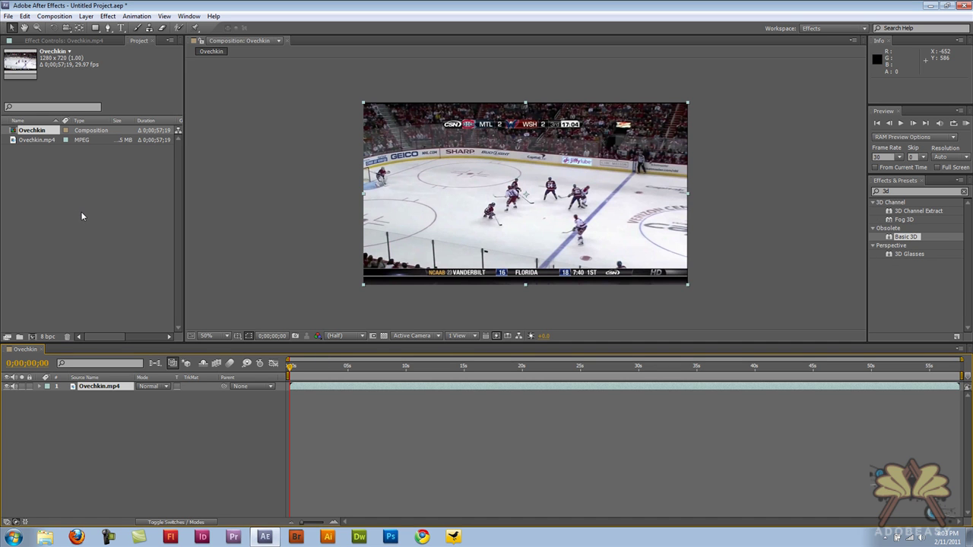
Apply the Turbulent Displace effect to the hockey clip and set its displacement type to Turbulent Smoother.
click(878, 191)
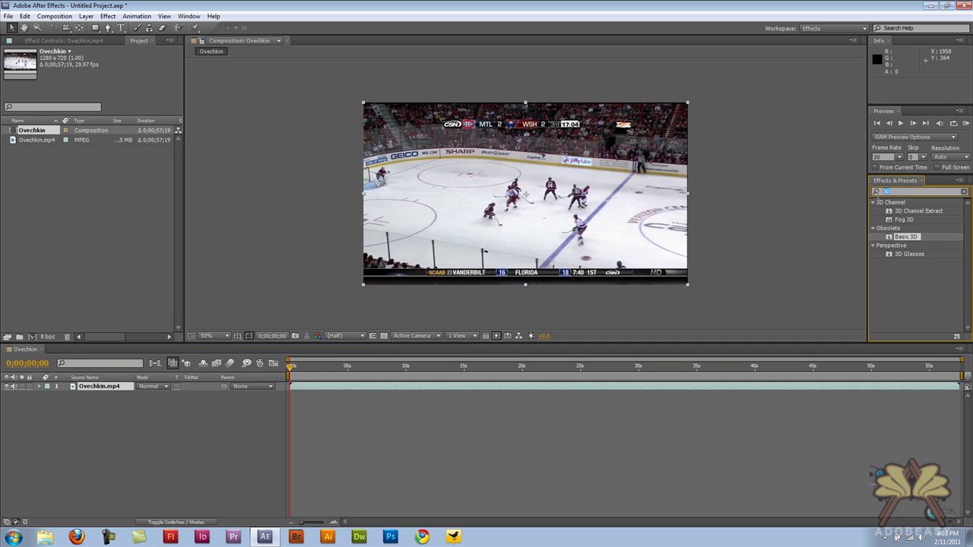
text(turb)
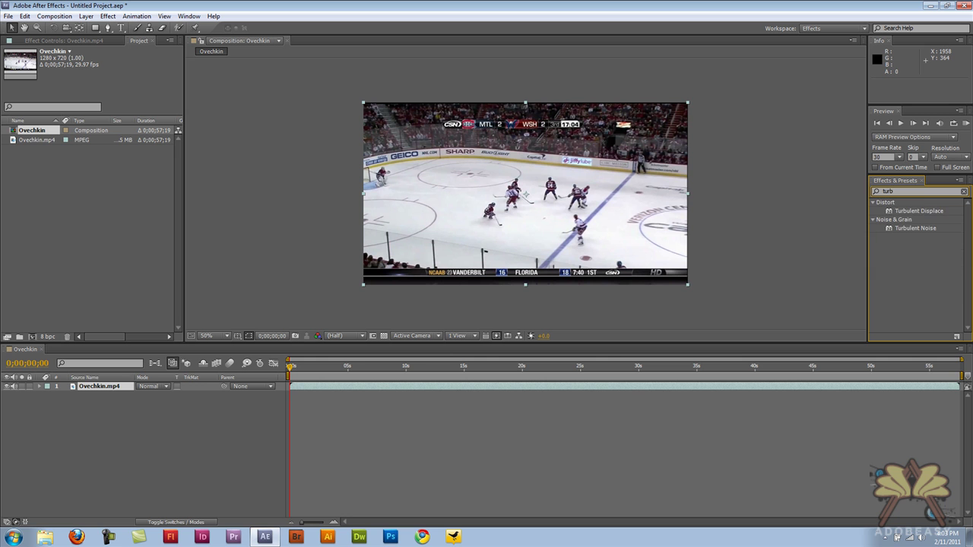
drag(927, 215, 530, 209)
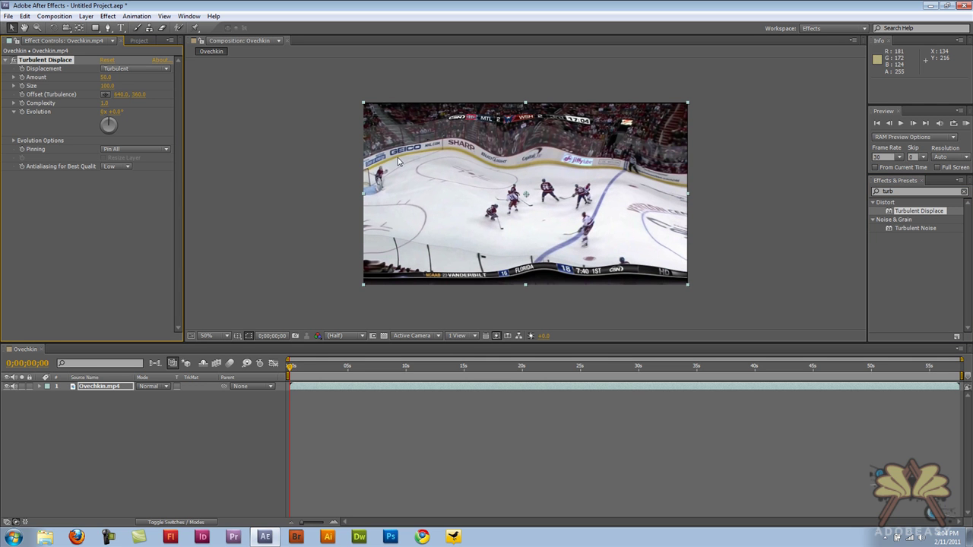
click(119, 69)
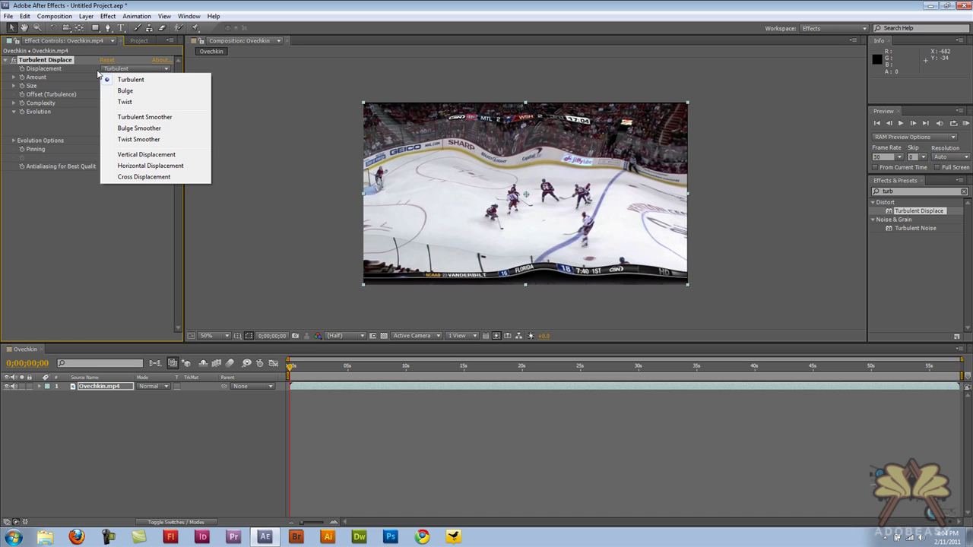
click(150, 118)
Preview the distorted footage and undo the Turbulent Displace effect.
click(901, 122)
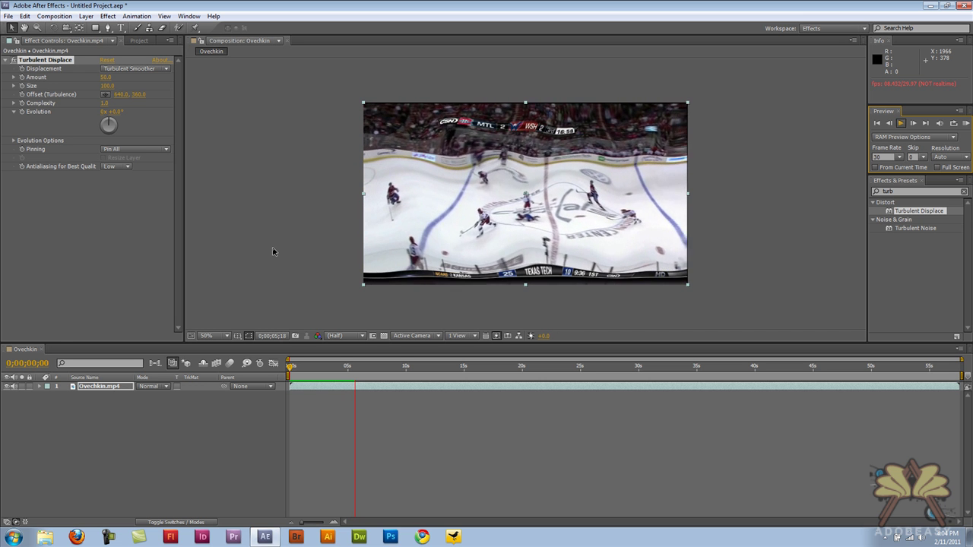
key(ctrl+z)
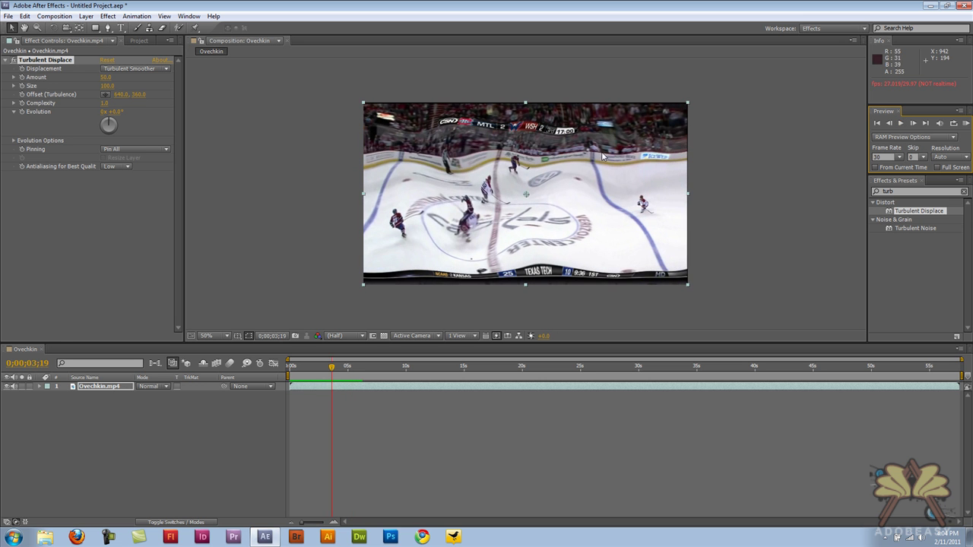
key(ctrl+z)
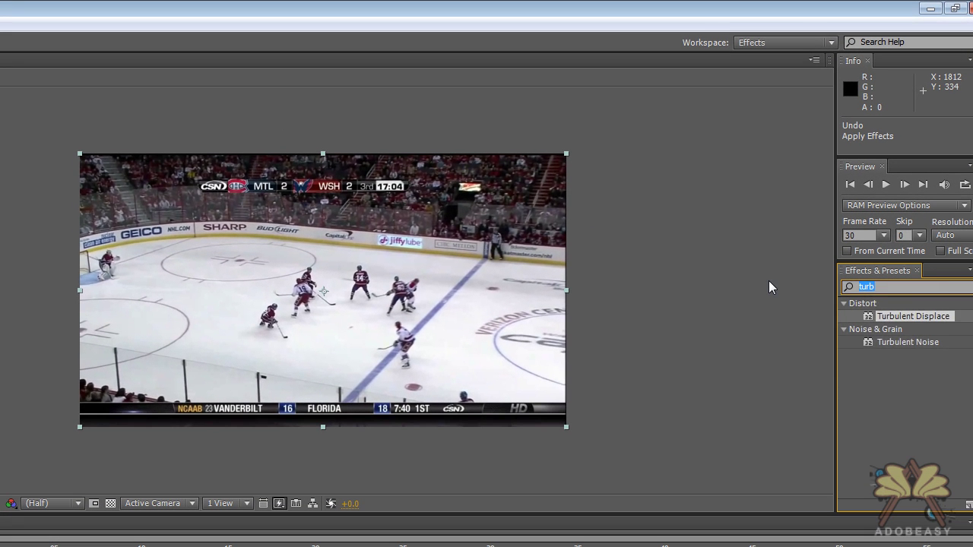
Search the effects for "3d" and apply Basic 3D to the Ovechkin.mp4 layer.
key(BackSpace)
key(BackSpace)
key(BackSpace)
key(BackSpace)
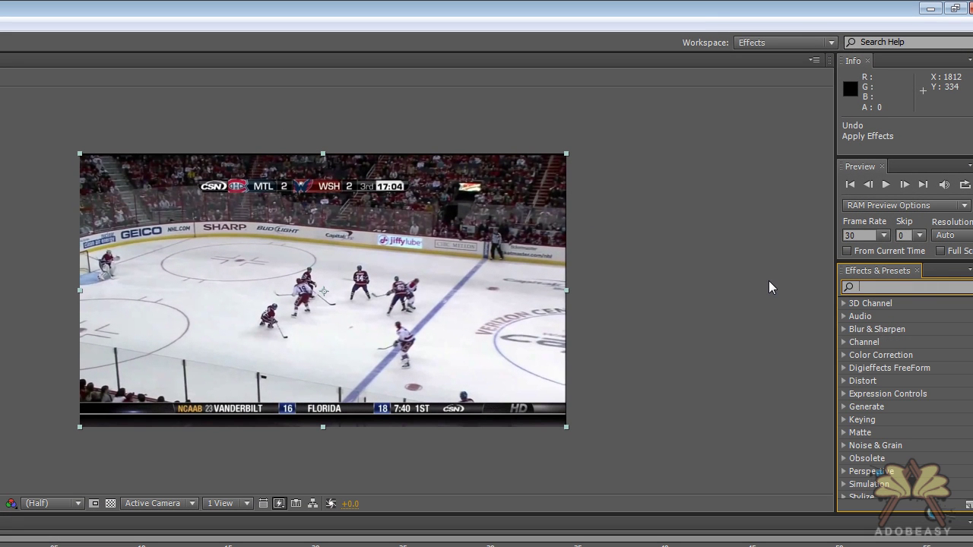
text(3d)
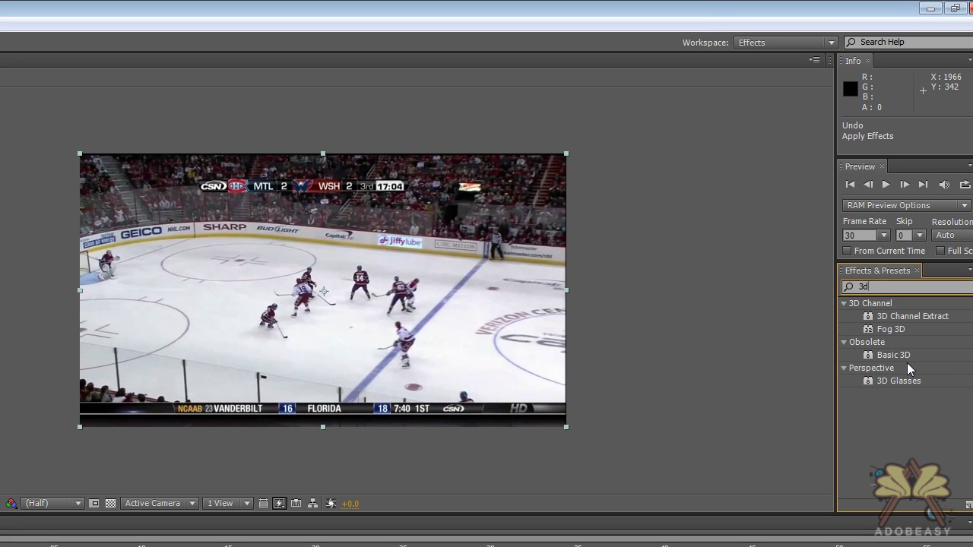
drag(902, 357, 347, 326)
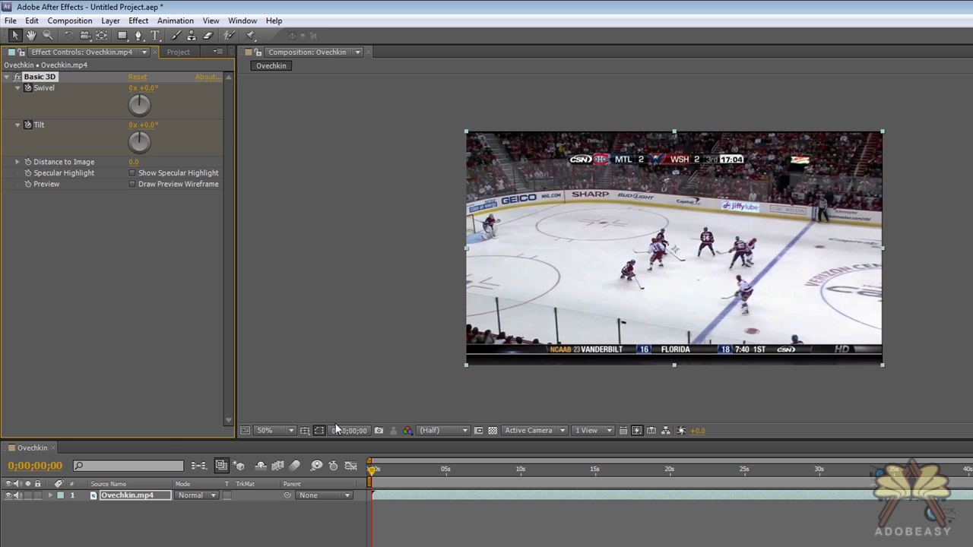
Reveal the layer's Basic 3D properties in the timeline and add Swivel and Tilt keyframes at 0;00;01;17.
click(51, 494)
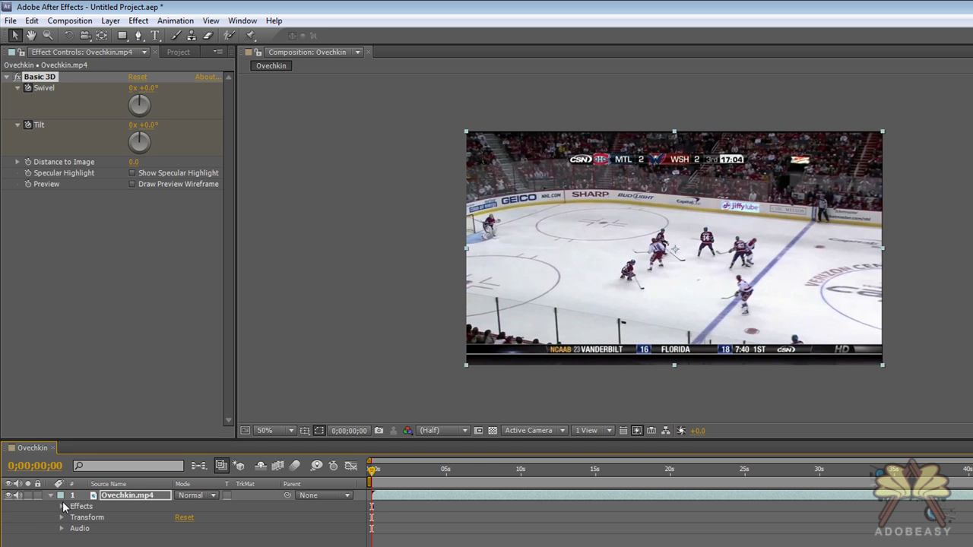
click(62, 506)
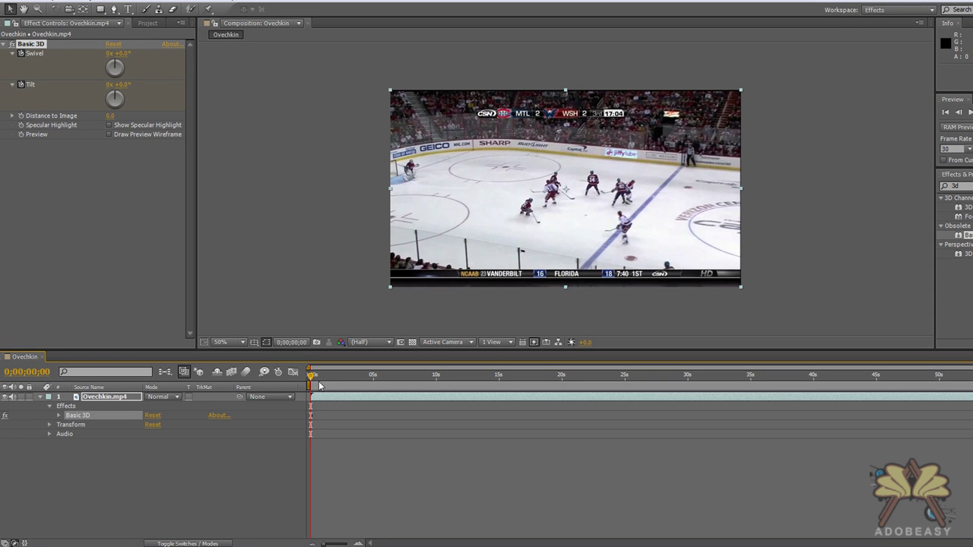
drag(310, 380, 331, 380)
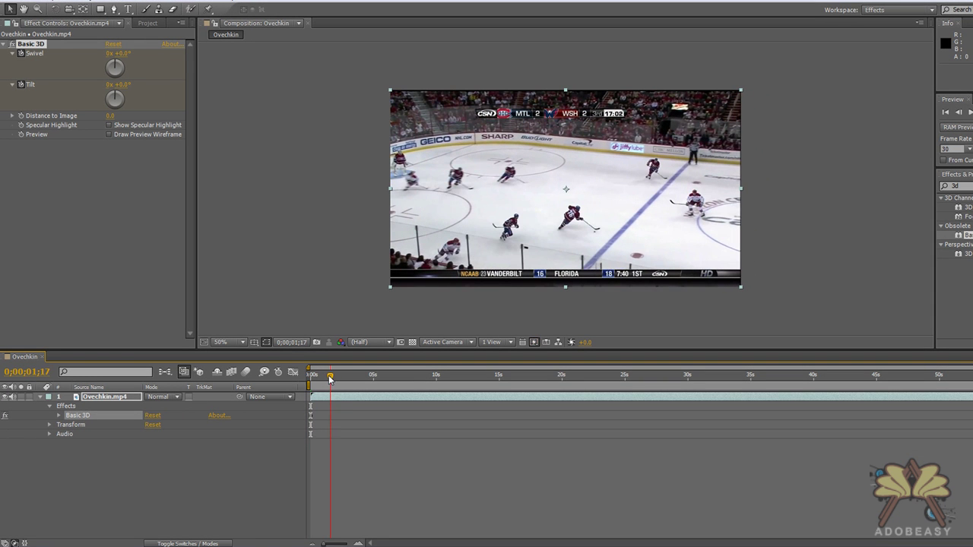
click(58, 416)
click(13, 425)
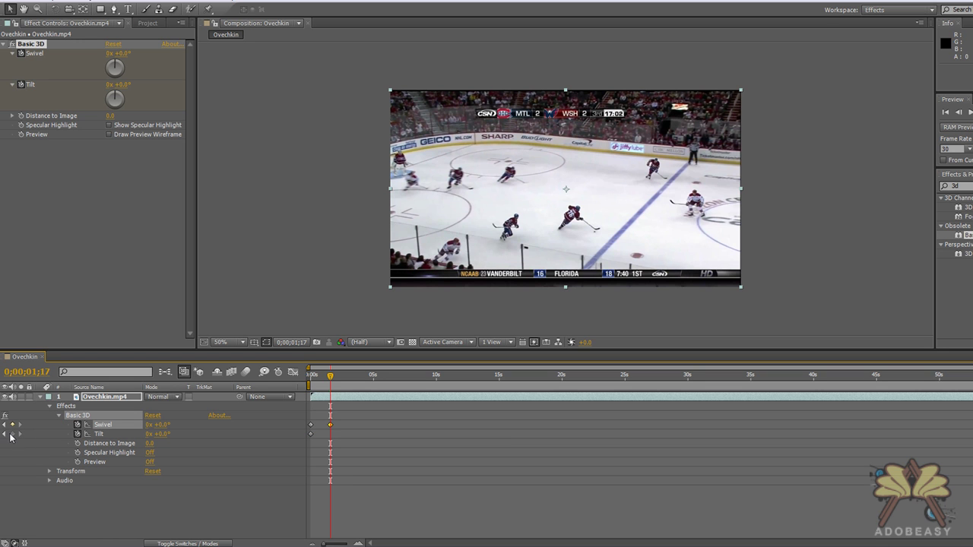
click(12, 434)
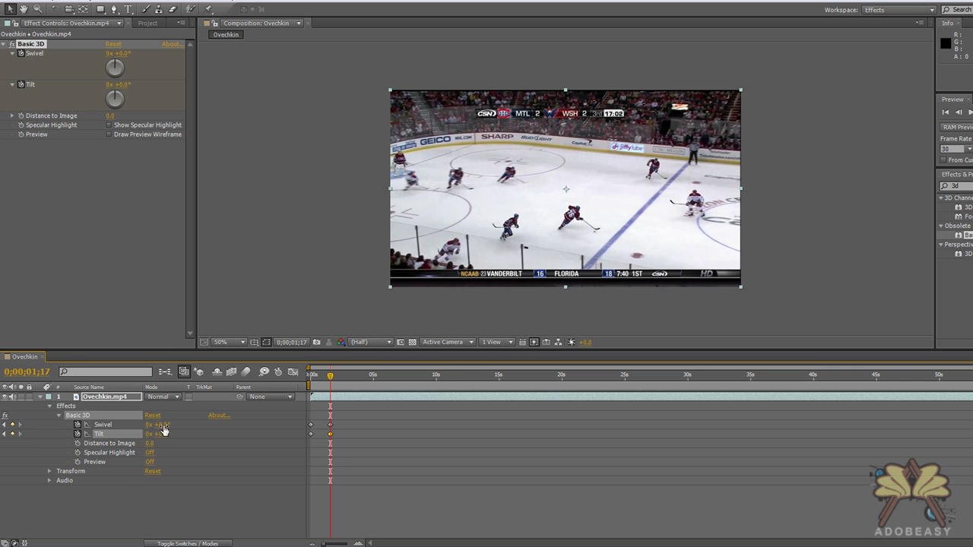
Set the Basic 3D Swivel to 53° and Tilt to 2° at 0;00;01;17.
mouse_move(160, 424)
mouse_down()
mouse_move(207, 420)
mouse_move(183, 445)
mouse_move(179, 437)
mouse_move(226, 428)
mouse_move(162, 436)
mouse_up()
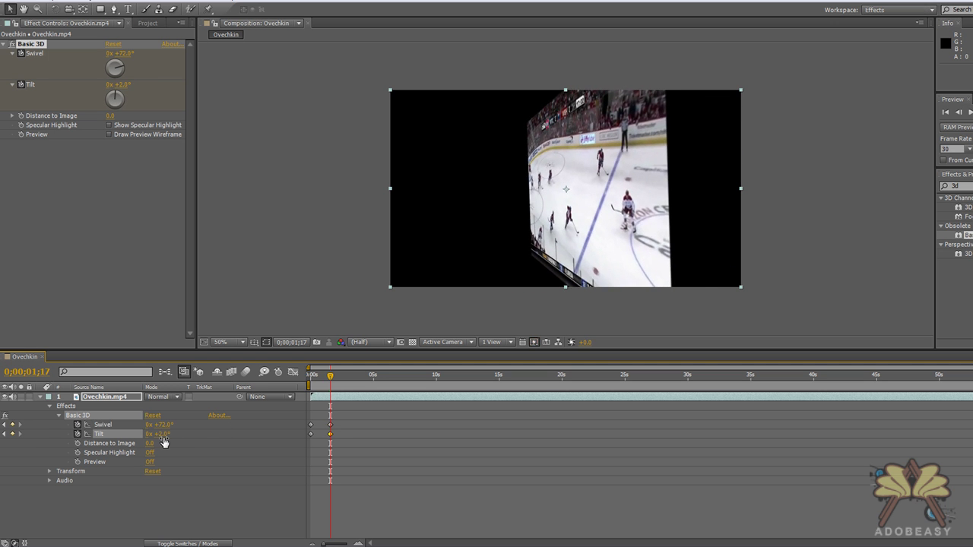
drag(171, 427, 154, 426)
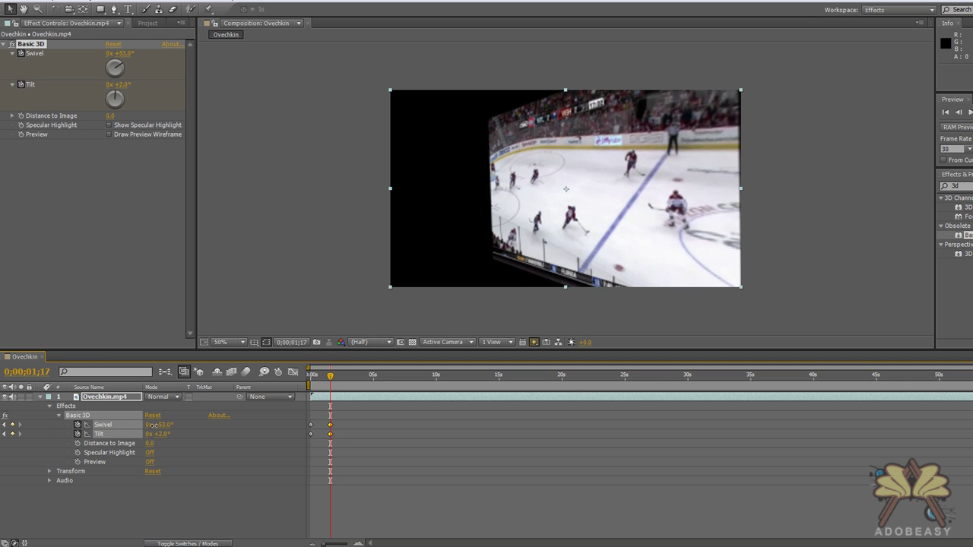
Turn on keyframing for the layer's Scale at 0;00;01;17 and reduce the scale to 59%.
click(49, 472)
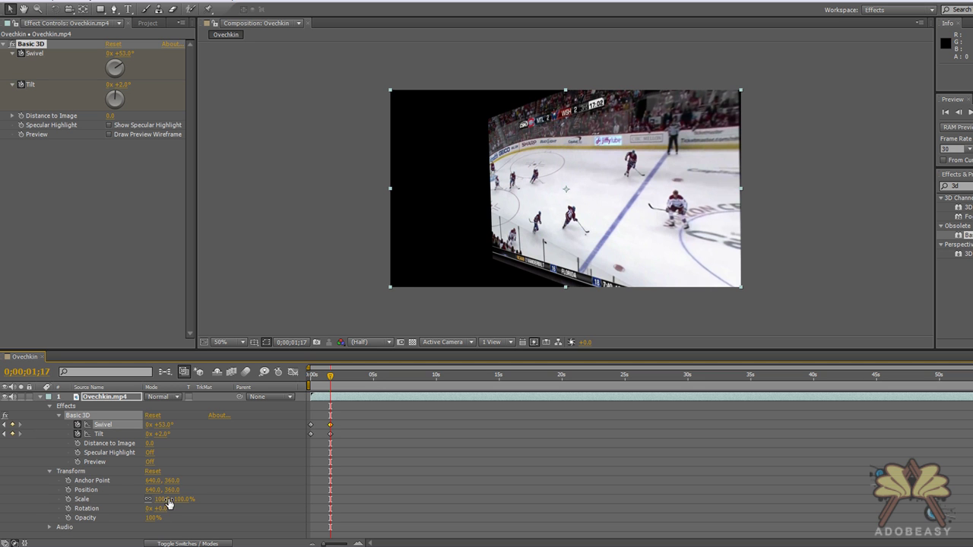
drag(158, 499, 133, 499)
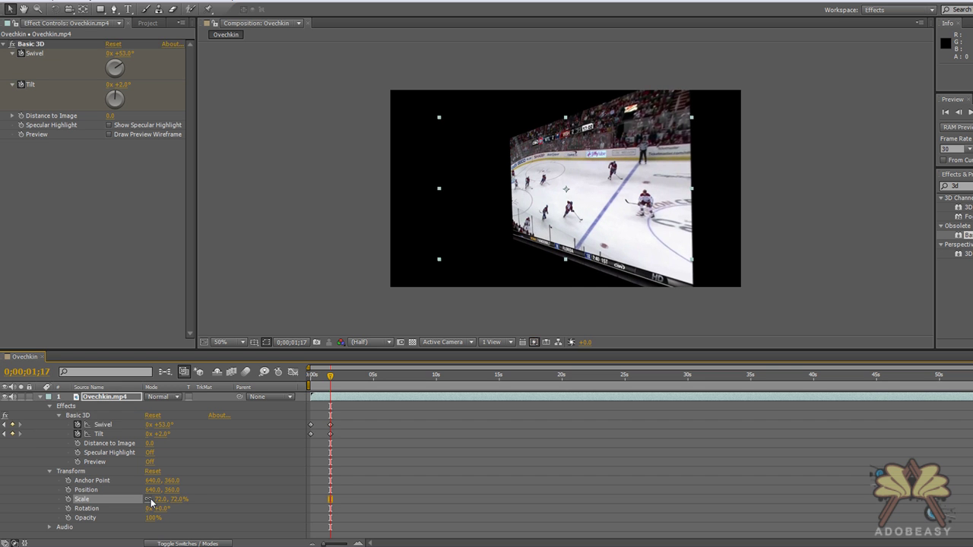
key(ctrl+z)
click(68, 500)
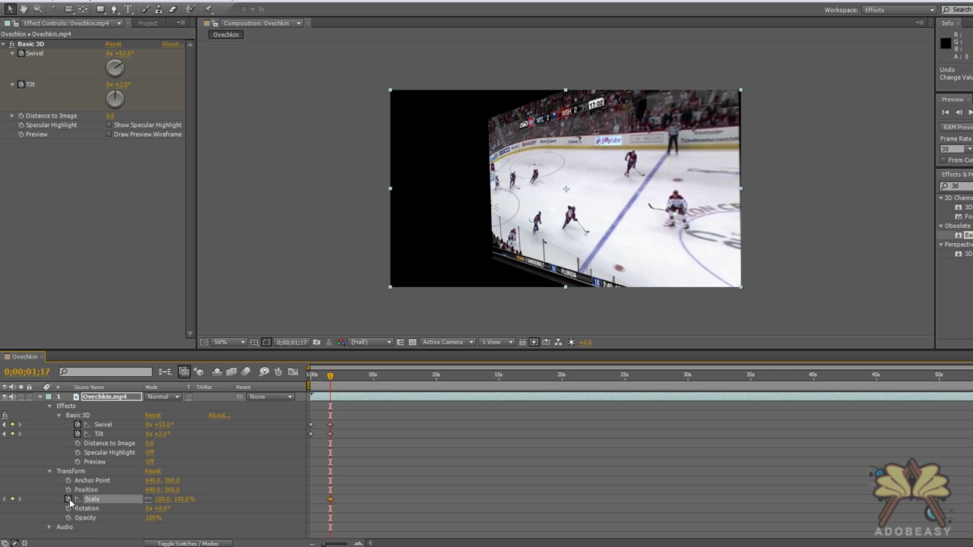
drag(185, 503, 159, 500)
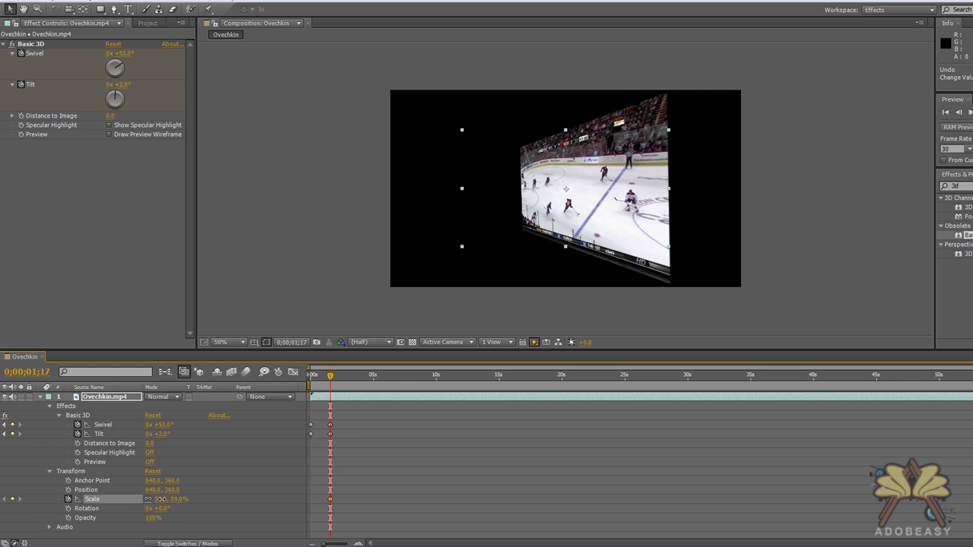
Search the effects for "drop" and apply Drop Shadow to the hockey clip.
click(955, 185)
text(drop)
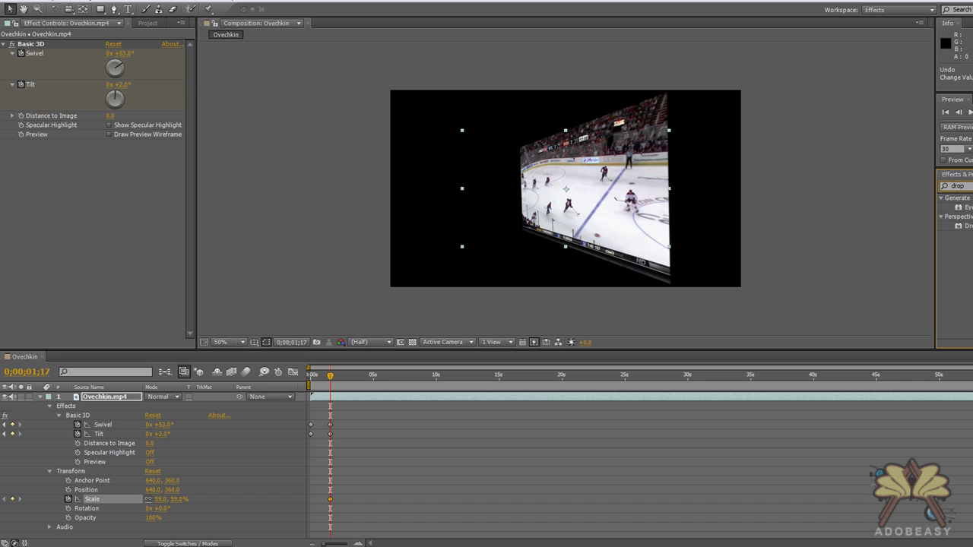
click(964, 225)
drag(964, 226, 632, 221)
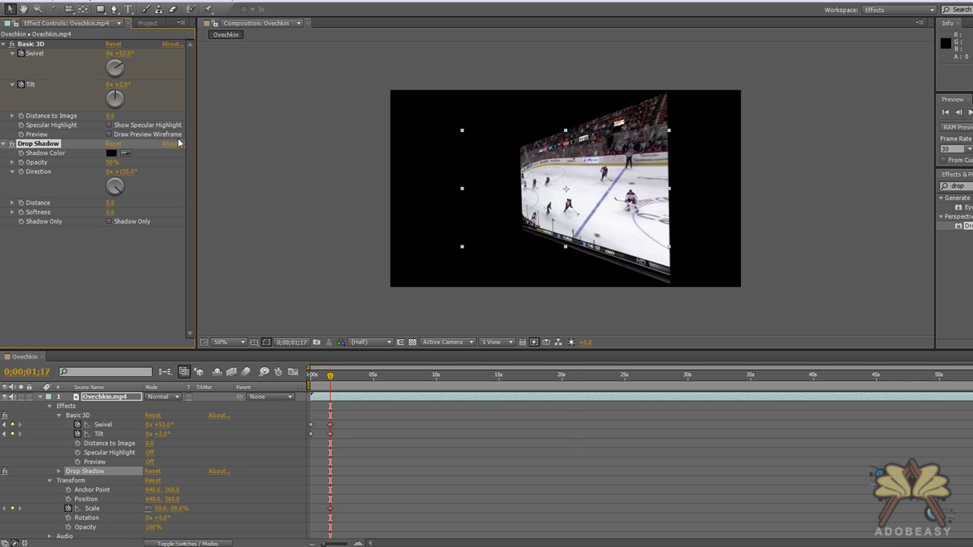
Make the drop shadow white (FFFFFF) with a softness of 110 and a distance of 35.
click(111, 152)
drag(310, 351, 232, 278)
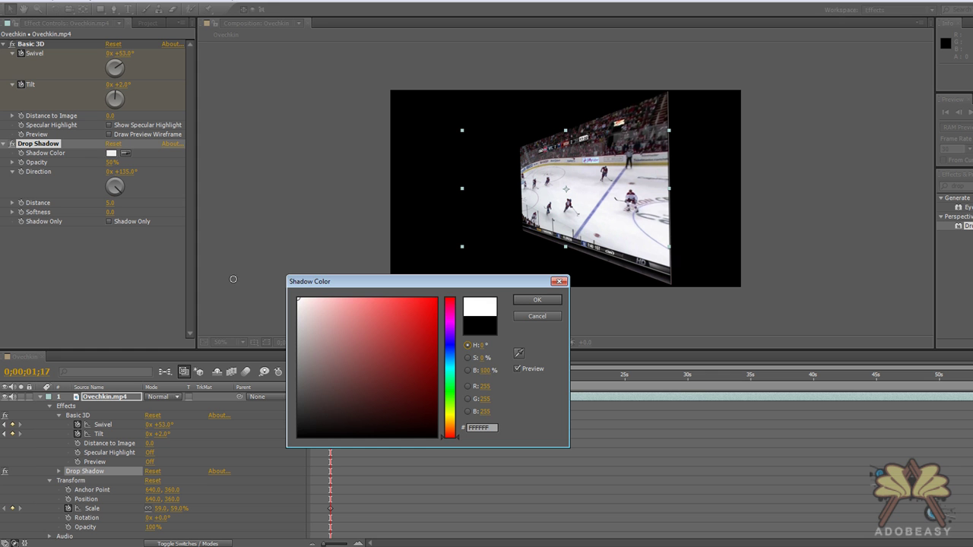
click(537, 299)
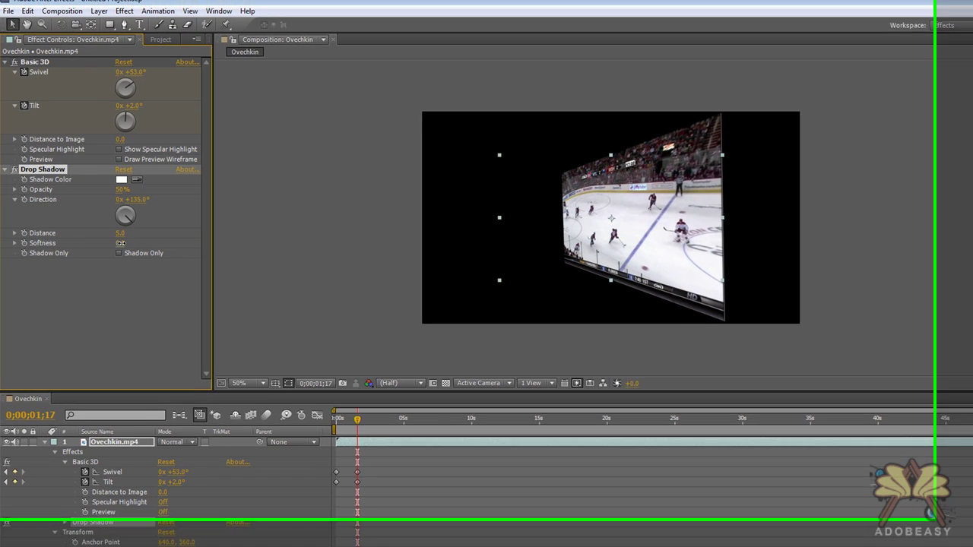
drag(120, 242, 183, 241)
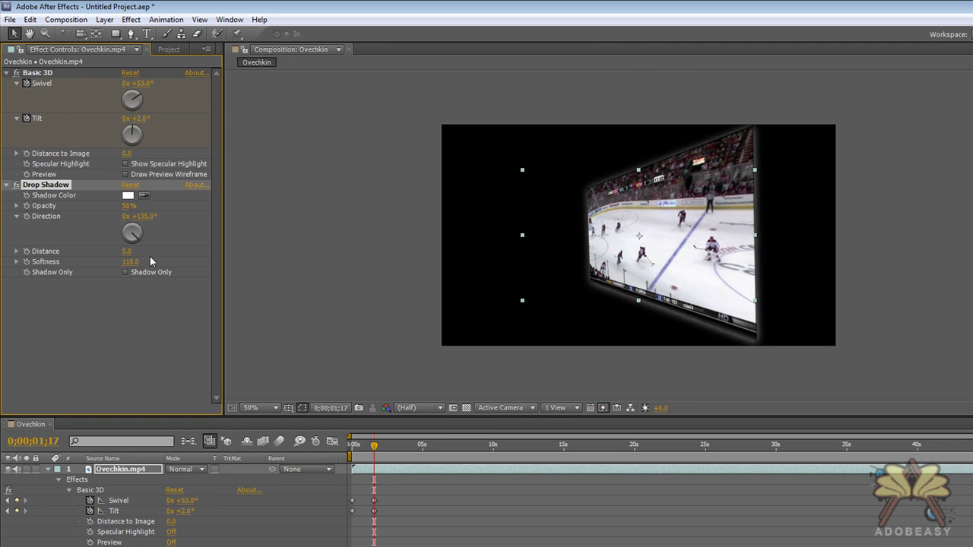
drag(126, 251, 143, 250)
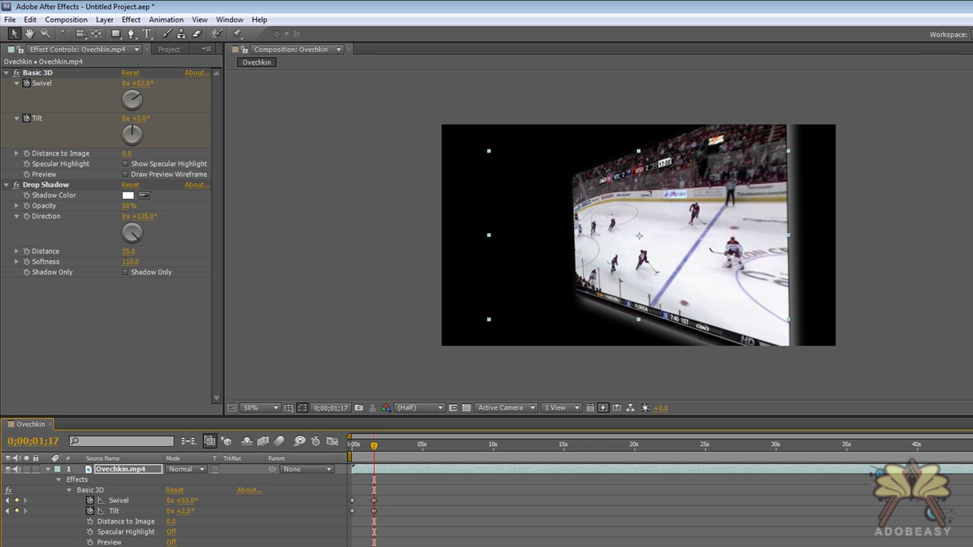
Add Swivel and Tilt keyframes at 0;00;04;07 and clear the keyframe selection.
drag(375, 447, 412, 450)
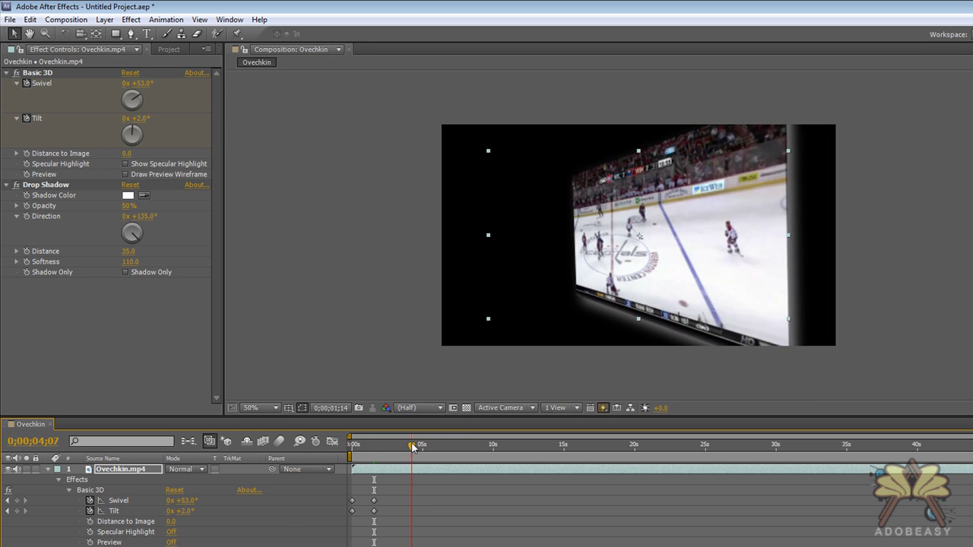
click(17, 500)
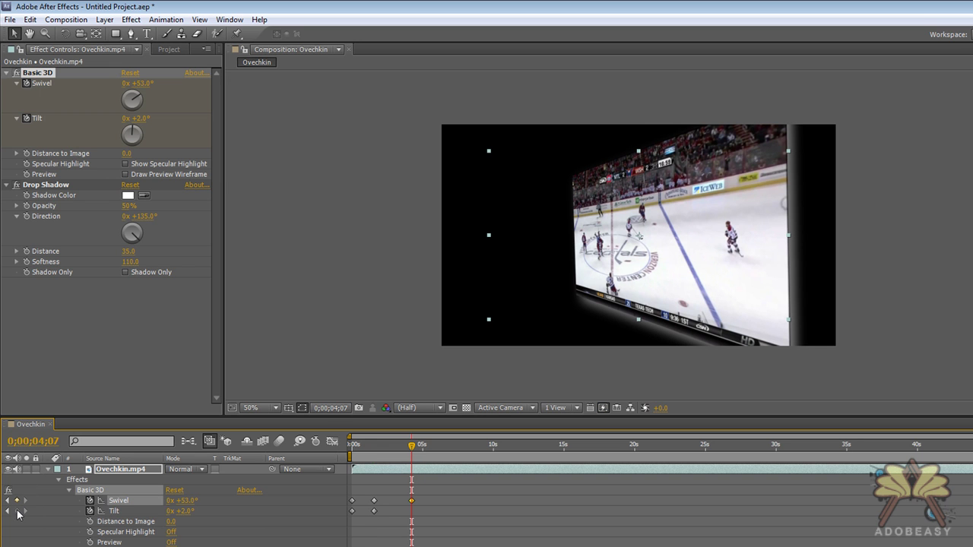
click(17, 511)
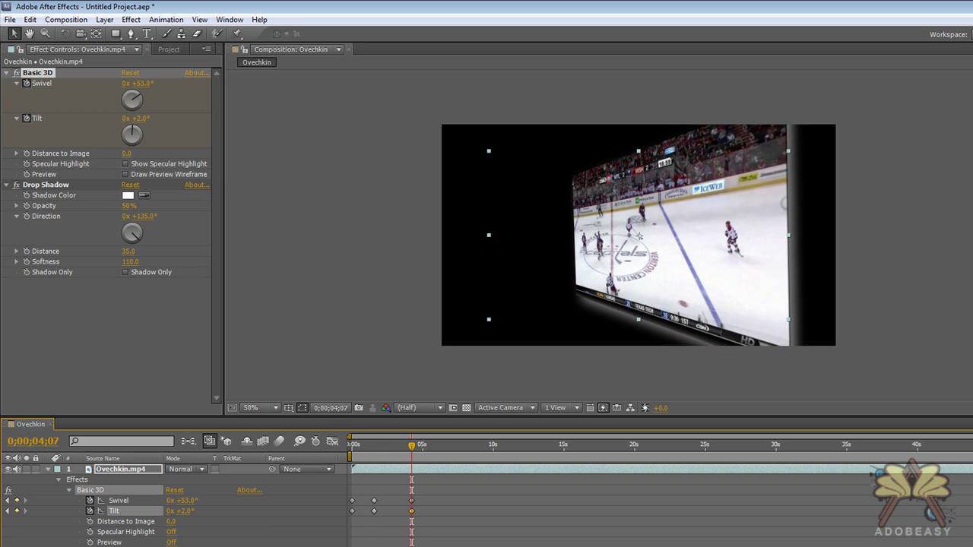
key(F2)
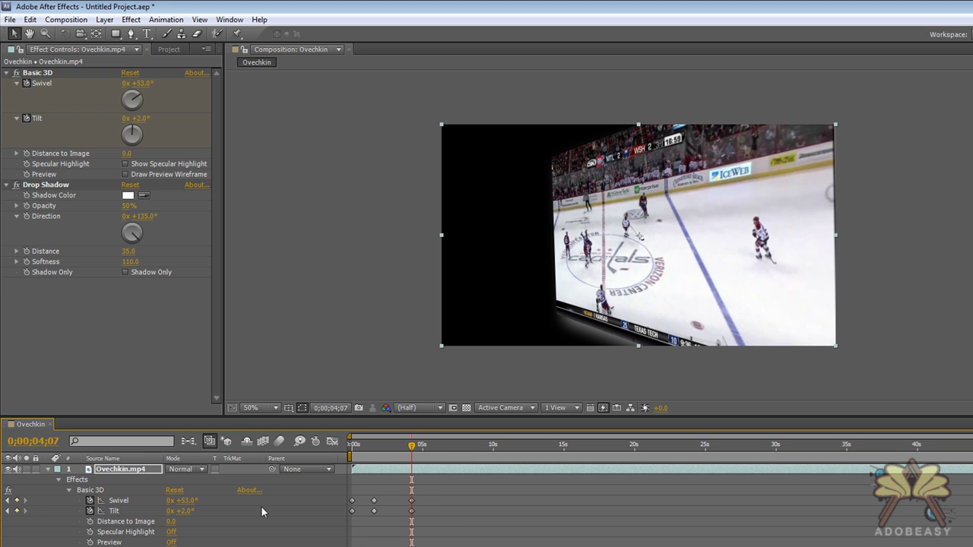
Set both Swivel and Tilt to 0° at the 0;00;04;07 keyframes.
click(185, 500)
text(0)
key(Return)
click(184, 510)
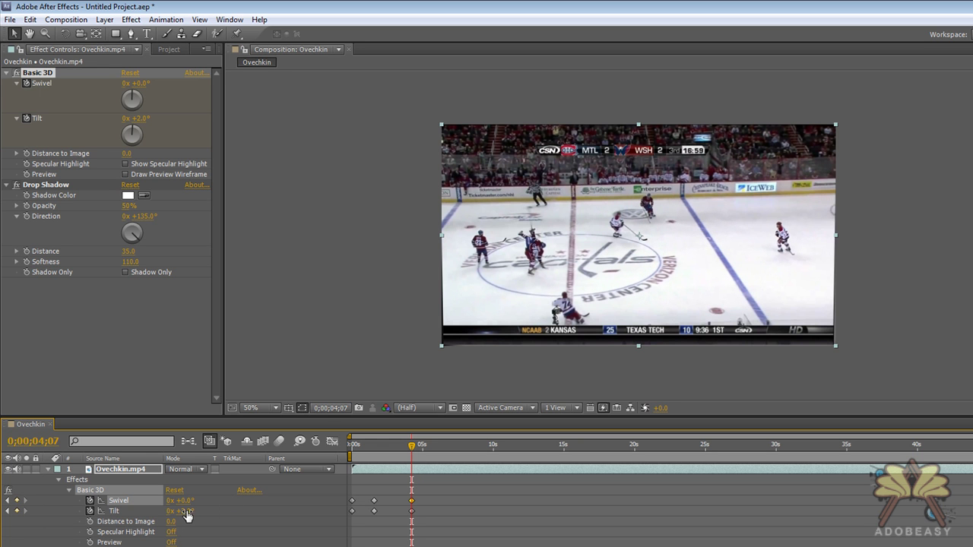
text(0)
key(Return)
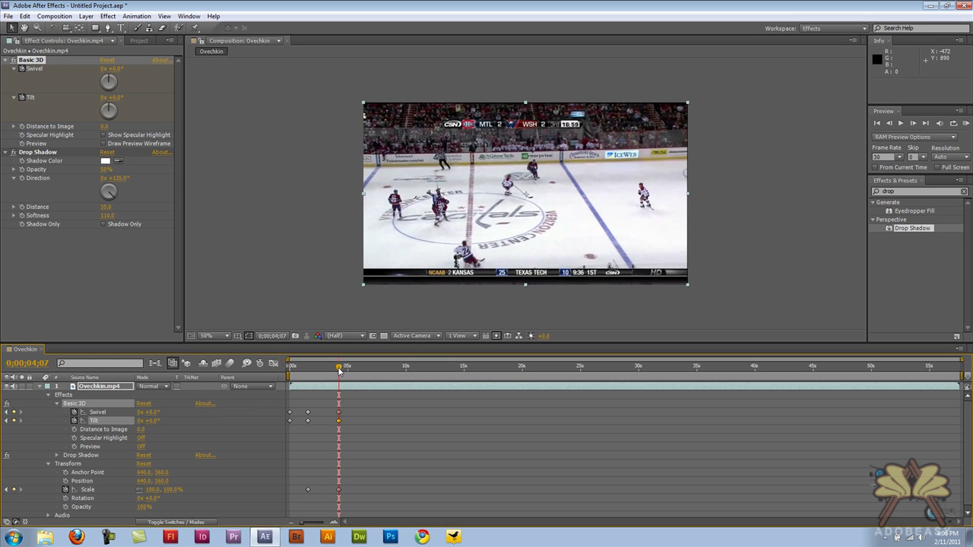
Review the swivel and scale animation from the start of the composition up to 0;00;02;28.
drag(339, 370, 283, 368)
key(space)
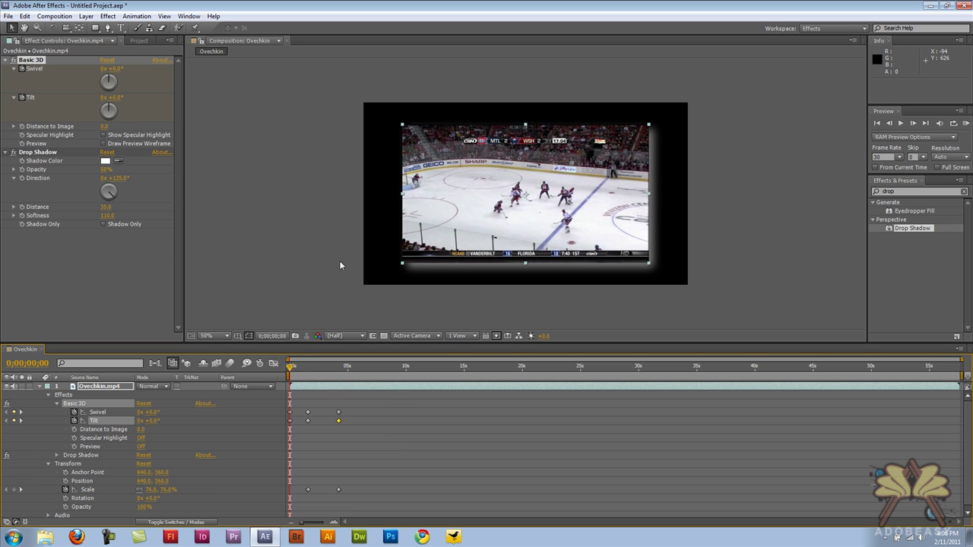
drag(291, 368, 366, 358)
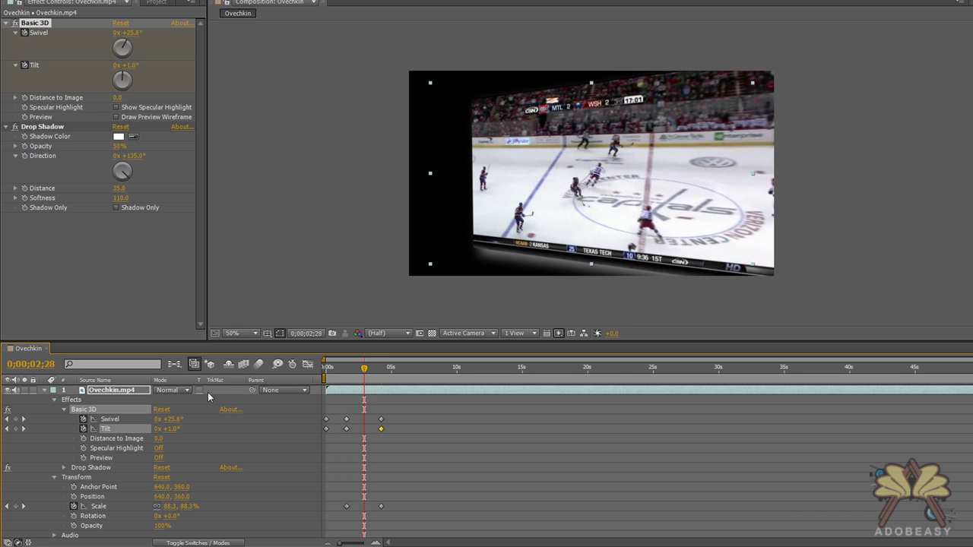
Move the last Swivel, Tilt and Scale keyframes together from 0;00;04;07 to 0;00;06;15.
click(381, 419)
shift+click(381, 430)
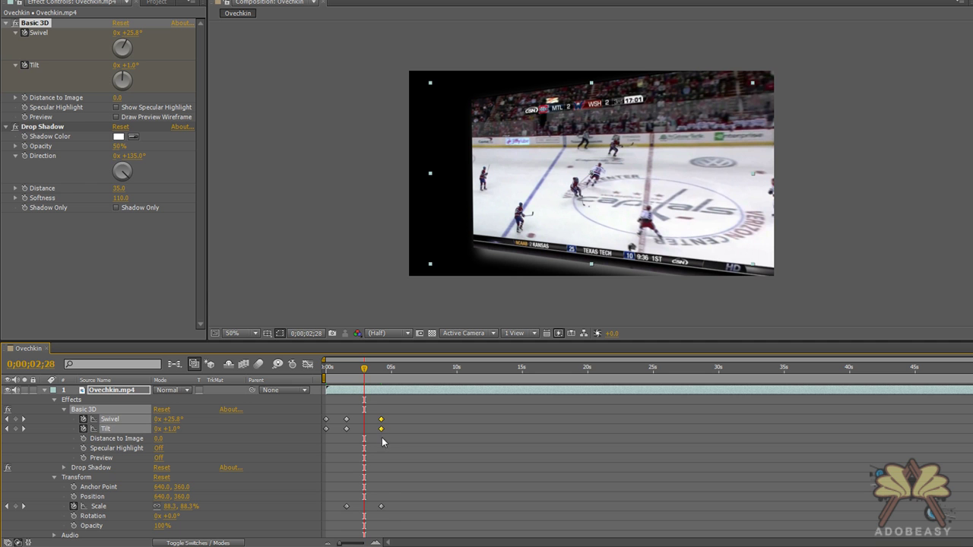
shift+click(381, 507)
drag(381, 506, 411, 507)
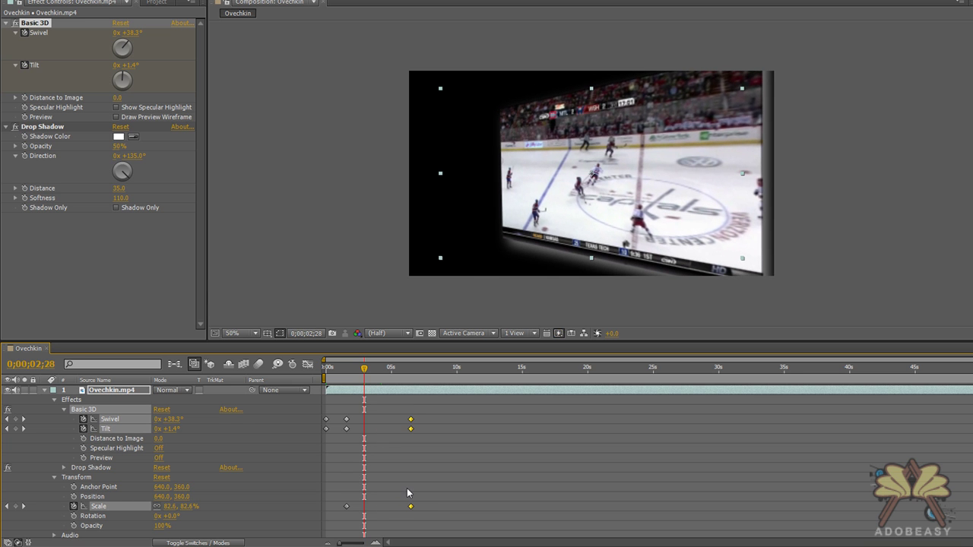
Add Swivel, Tilt and Scale keyframes at 0;00;03;09 with a swivel of 142.4°, a tilt of 148.3° and a scale of 67.4%.
click(370, 369)
click(16, 418)
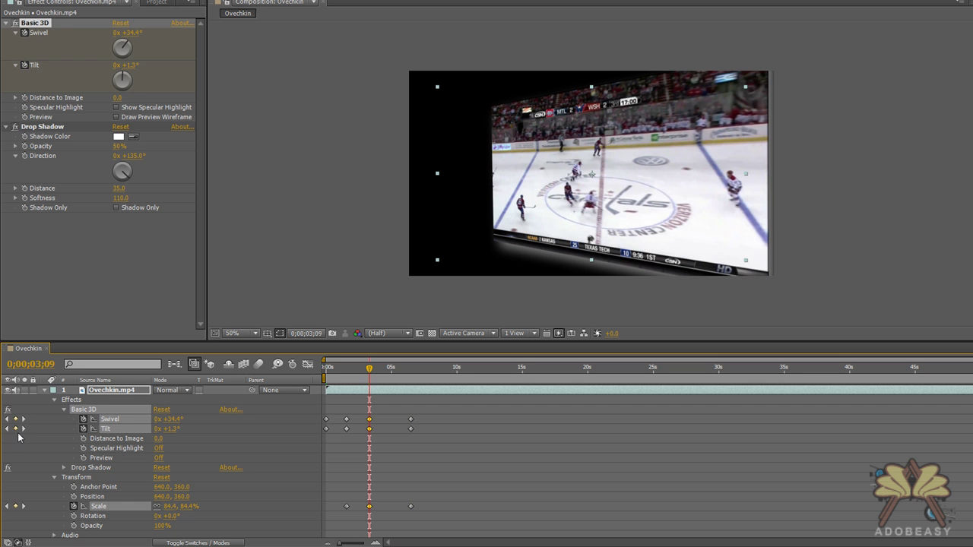
click(16, 429)
key(ctrl+v)
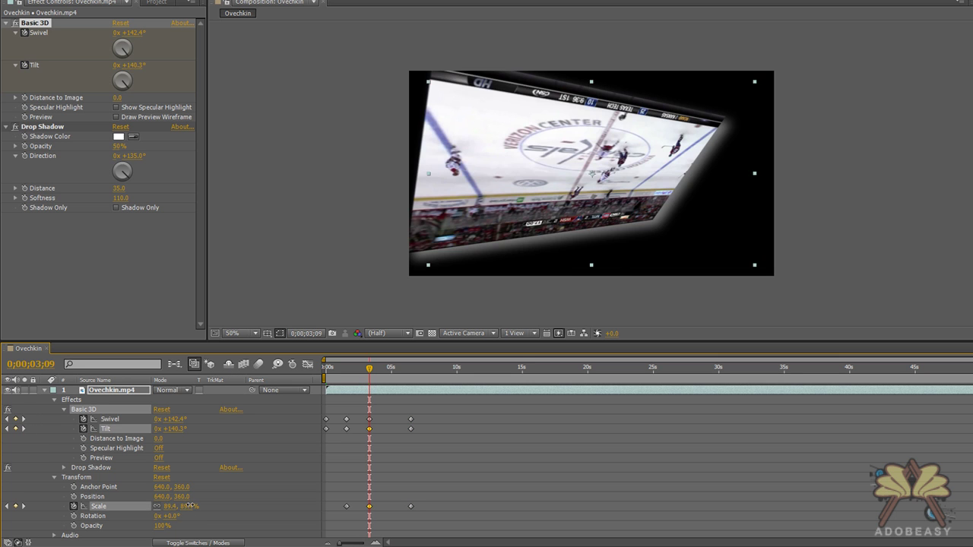
drag(207, 506, 181, 508)
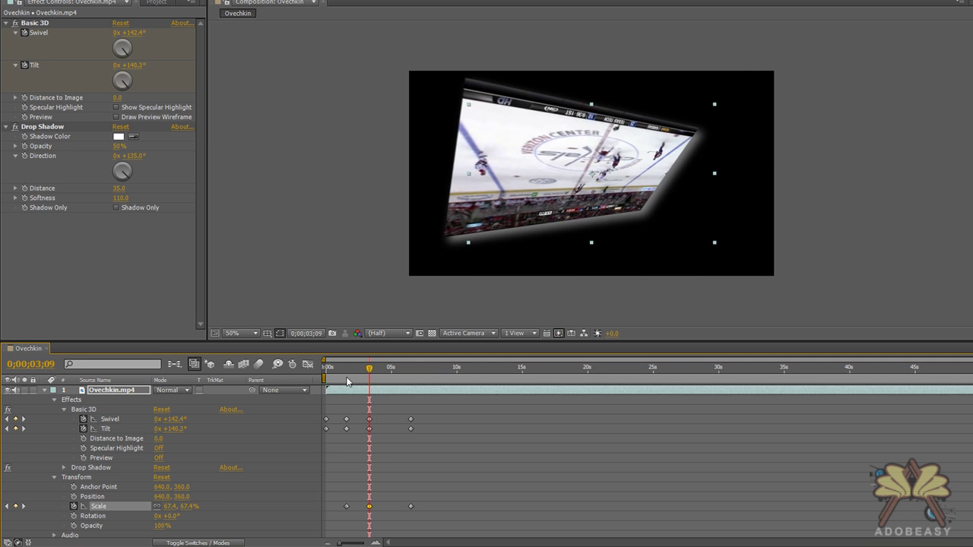
Return to the start of the composition and play a preview of the revised animation.
drag(370, 369, 315, 370)
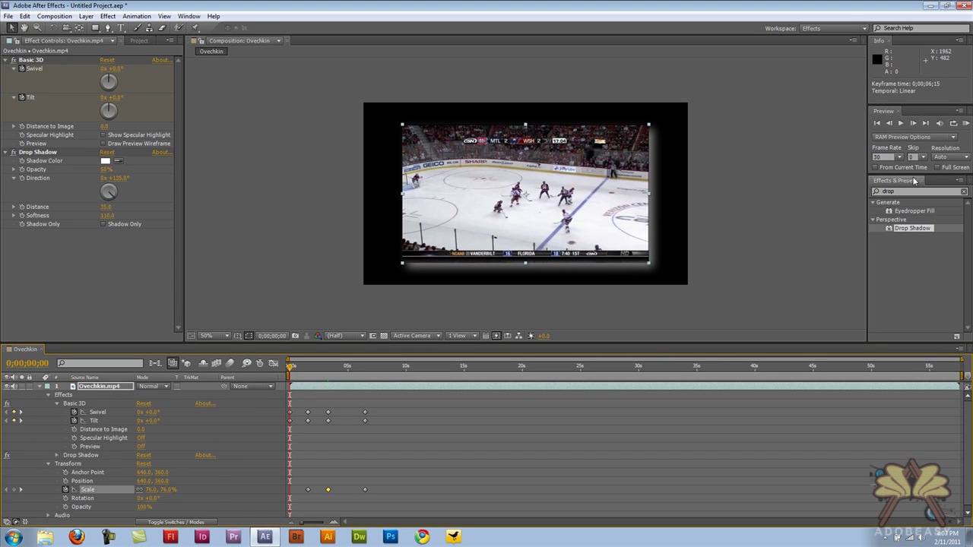
click(901, 124)
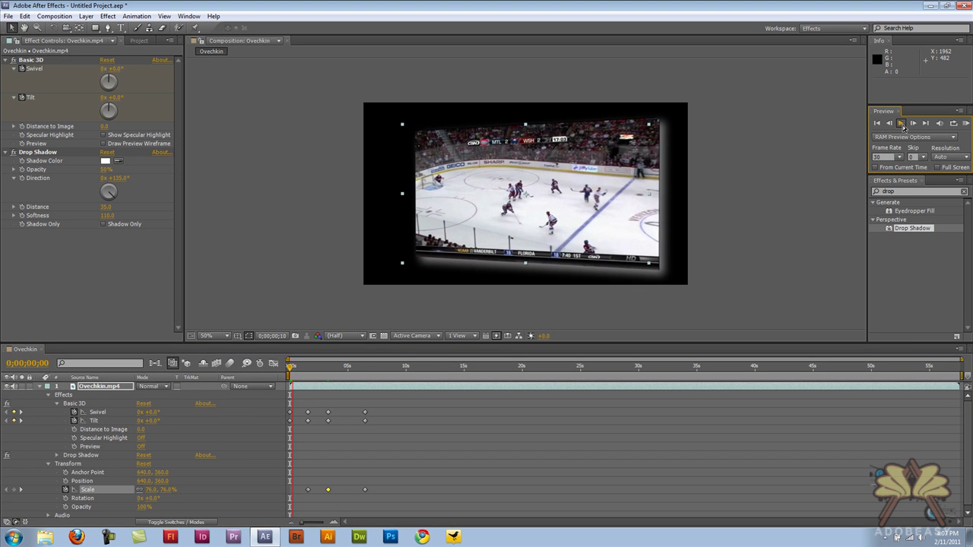